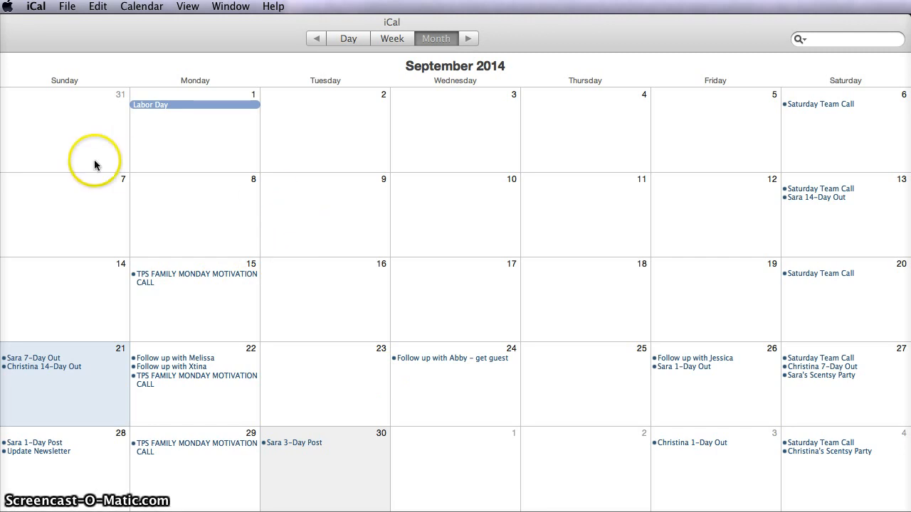
- Open the calendar preferences and examine the general settings and the existing account's settings
{"action": "left_click", "coordinate": [39, 7]}
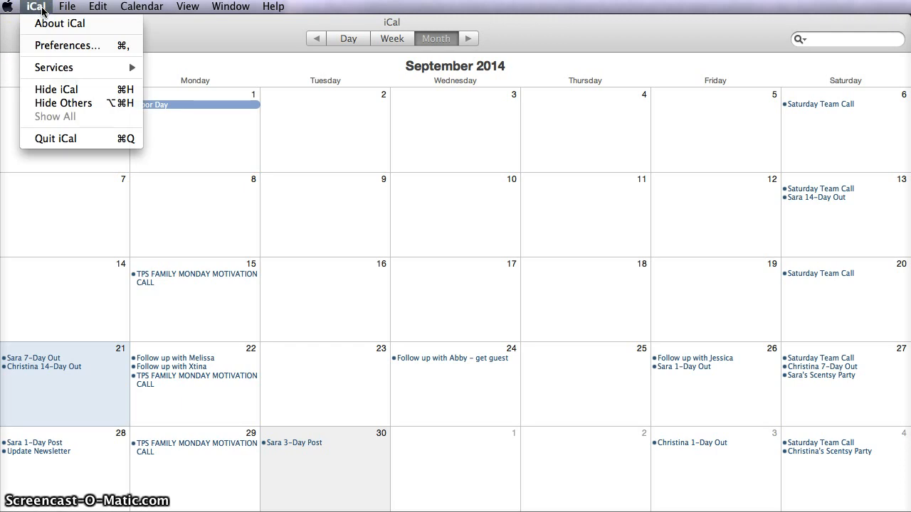
{"action": "left_click", "coordinate": [48, 46]}
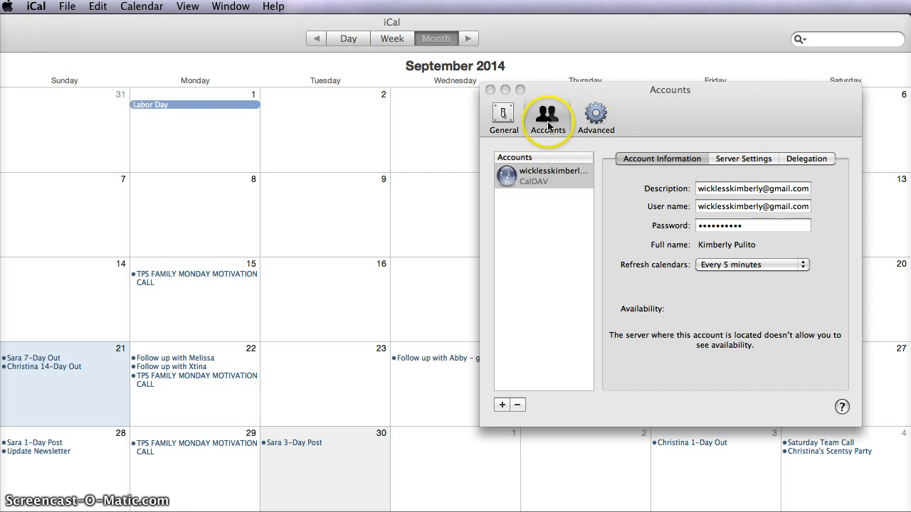
{"action": "left_click", "coordinate": [513, 119]}
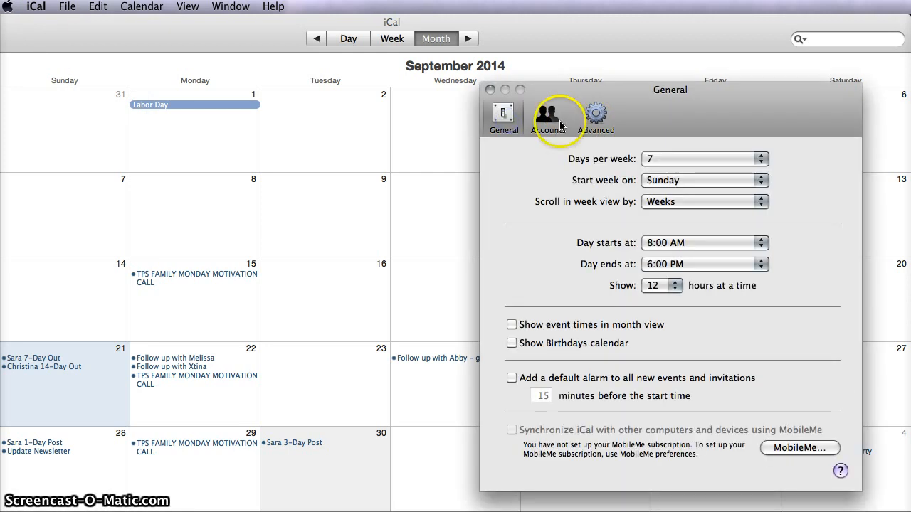
{"action": "left_click", "coordinate": [555, 125]}
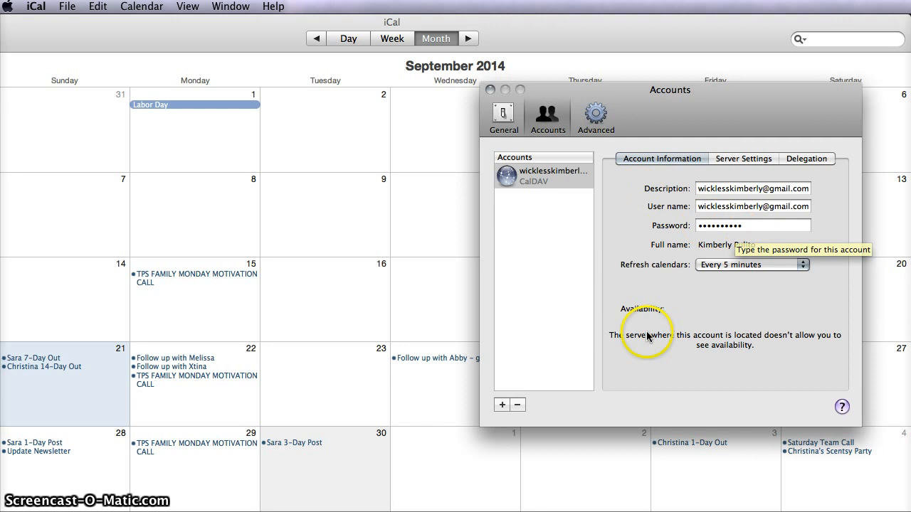
- Try to add a new calendar account with the account type Google
{"action": "left_click", "coordinate": [502, 405]}
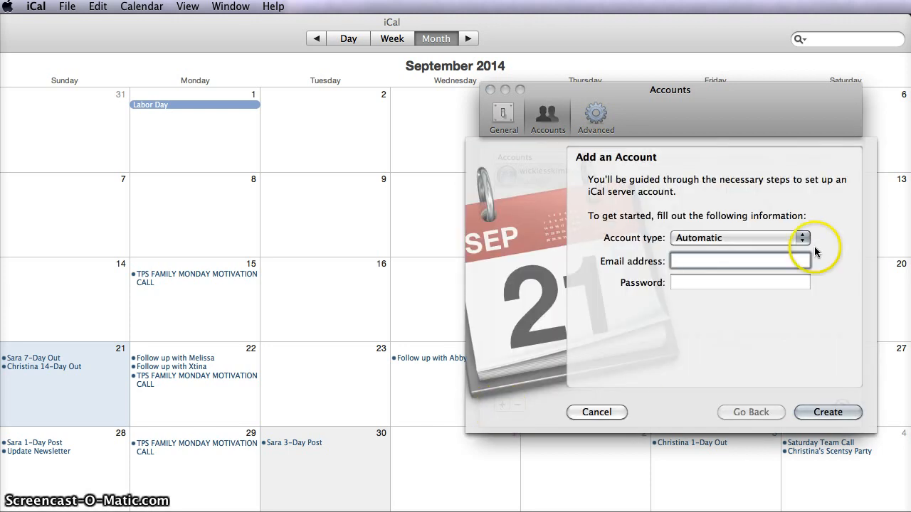
{"action": "left_click", "coordinate": [798, 241]}
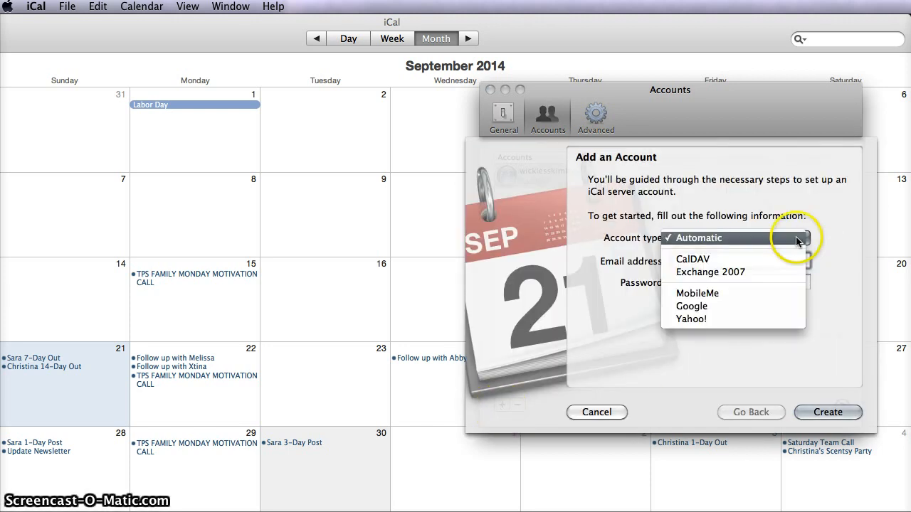
{"action": "left_click", "coordinate": [785, 307]}
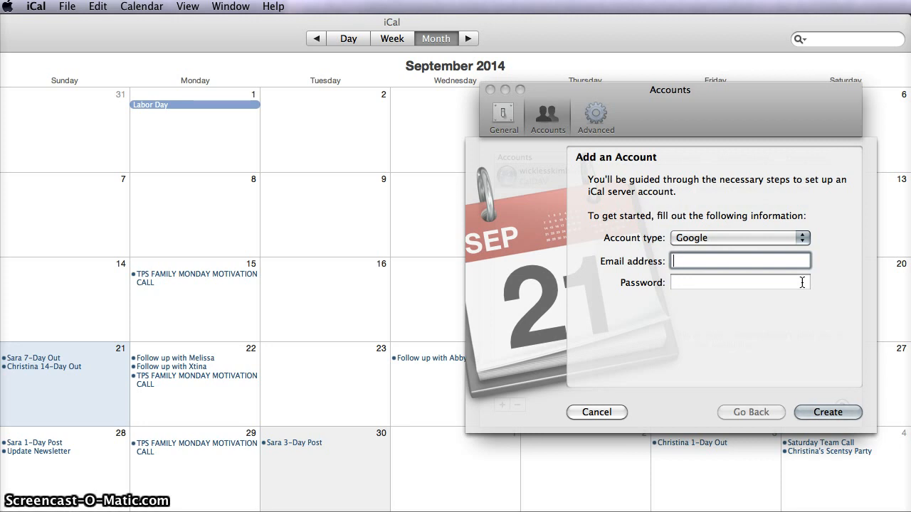
{"action": "left_click", "coordinate": [601, 412]}
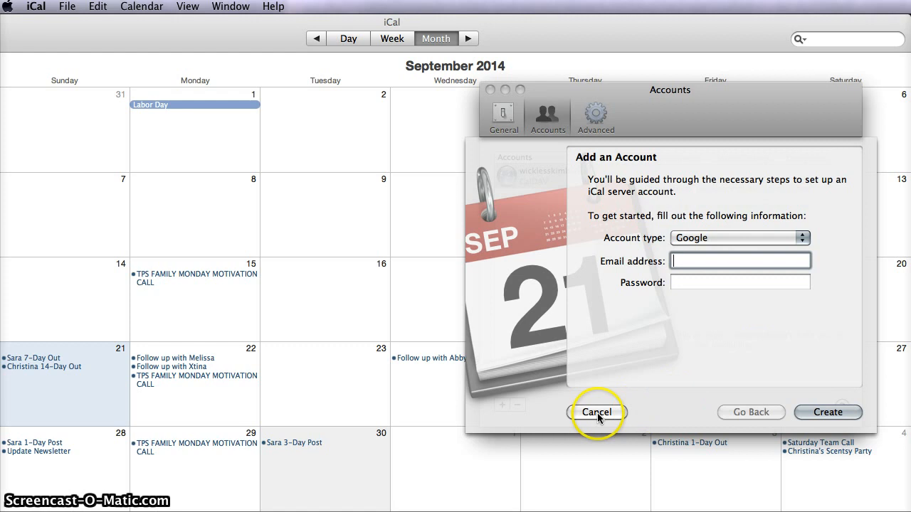
{"action": "left_click", "coordinate": [491, 91]}
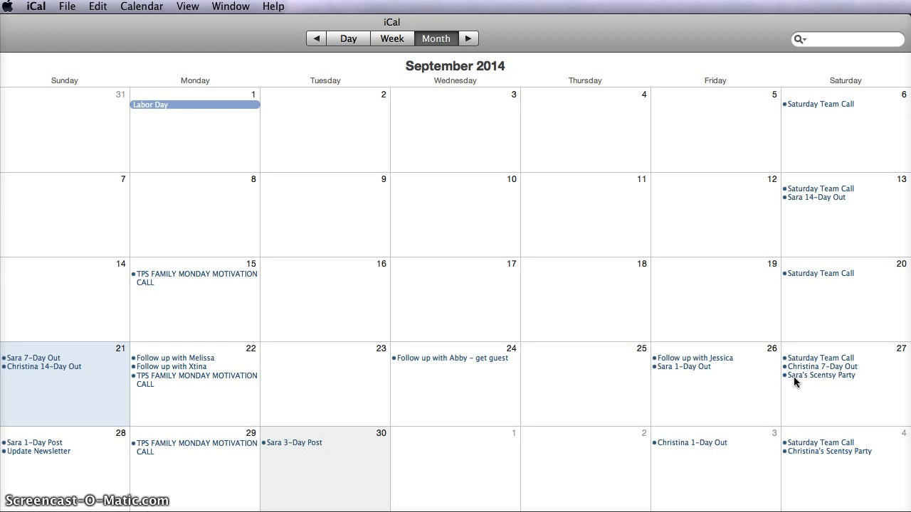
- Examine the 14-Day Out event on September 13, including its task note and the available alarm timing options
{"action": "double_click", "coordinate": [817, 197]}
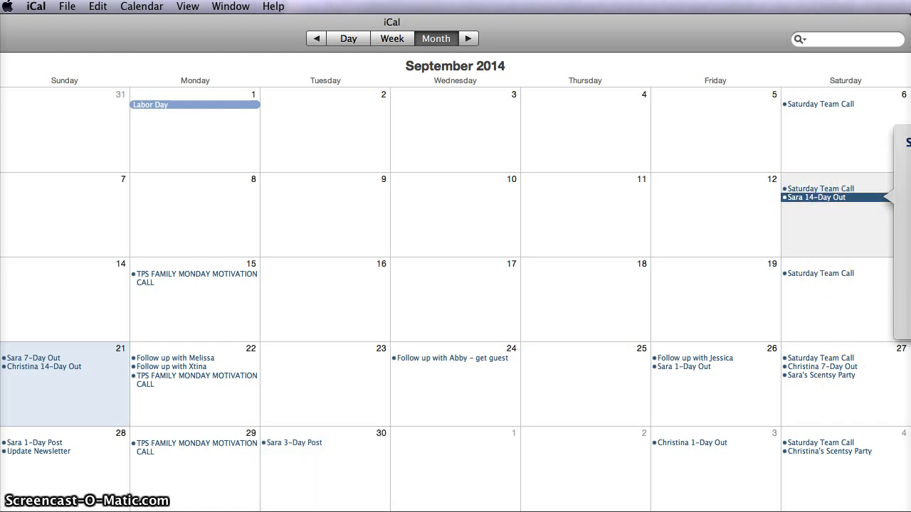
{"action": "left_click_drag", "start_coordinate": [910, 133], "coordinate": [639, 118]}
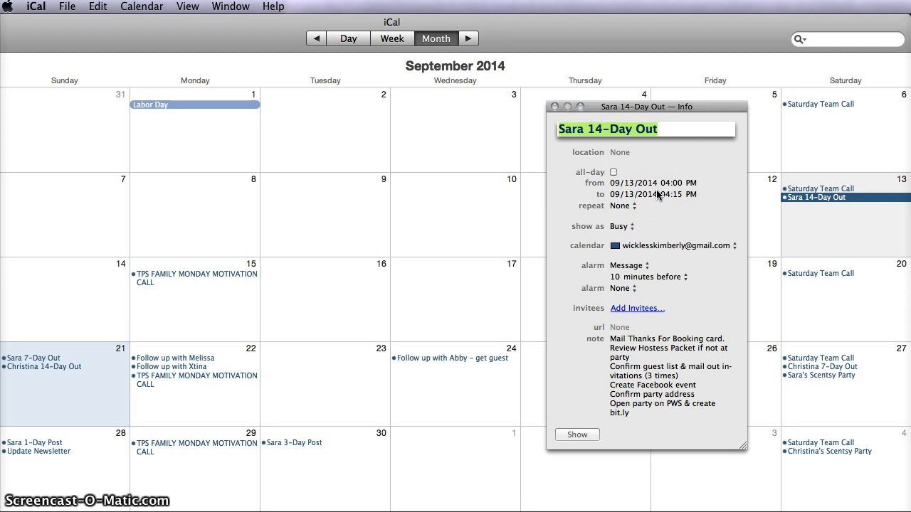
{"action": "left_click", "coordinate": [612, 356]}
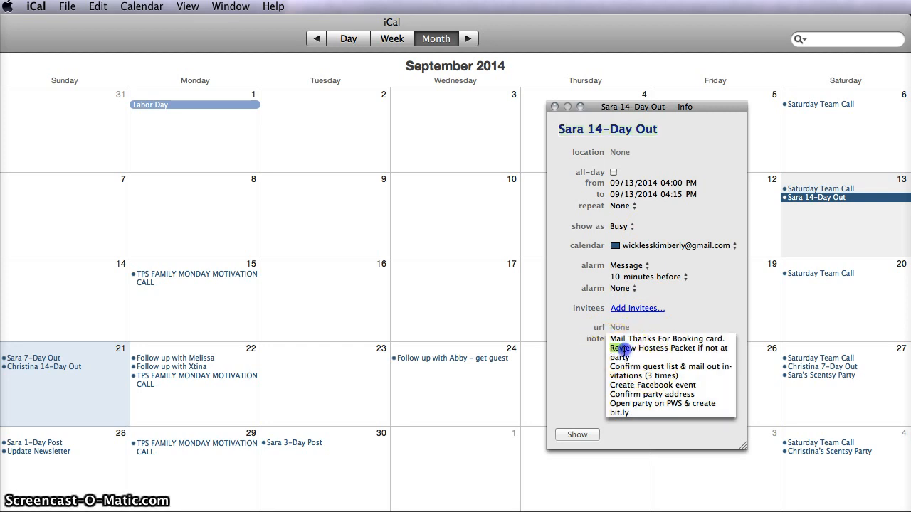
{"action": "triple_click", "coordinate": [640, 358]}
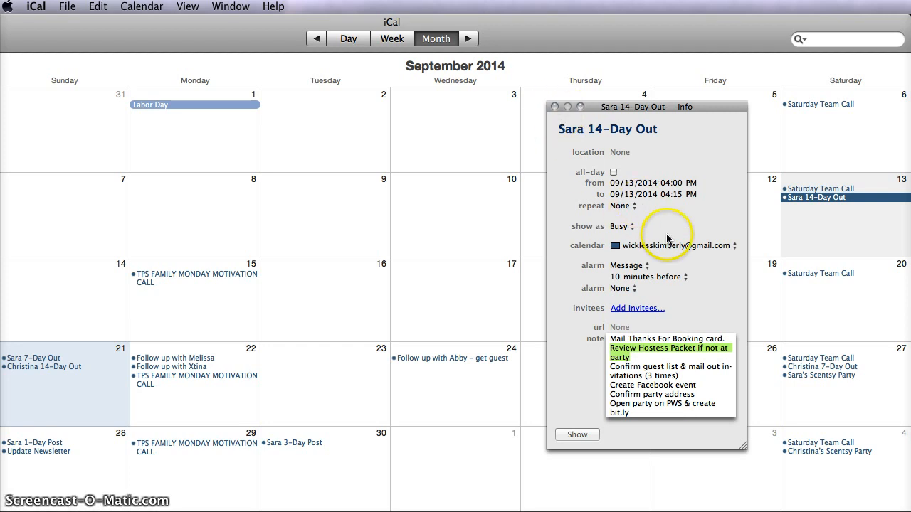
{"action": "left_click", "coordinate": [660, 277]}
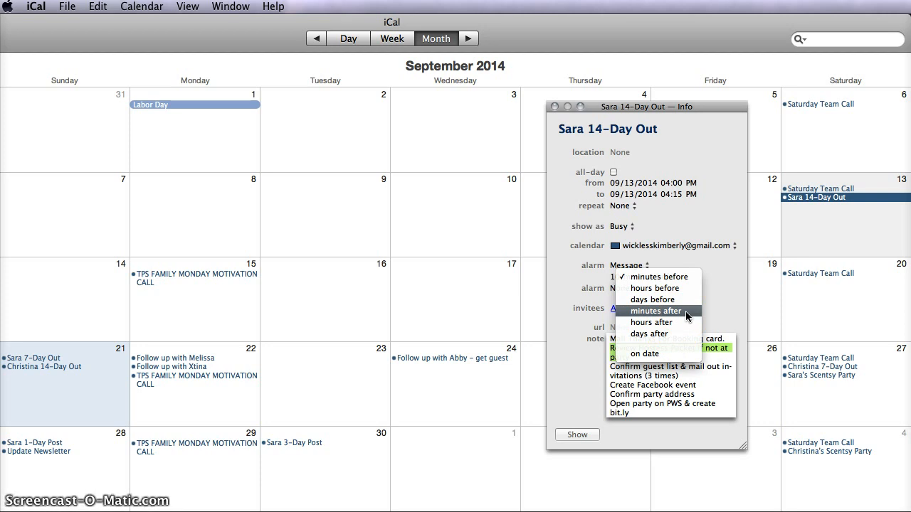
{"action": "left_click", "coordinate": [716, 267]}
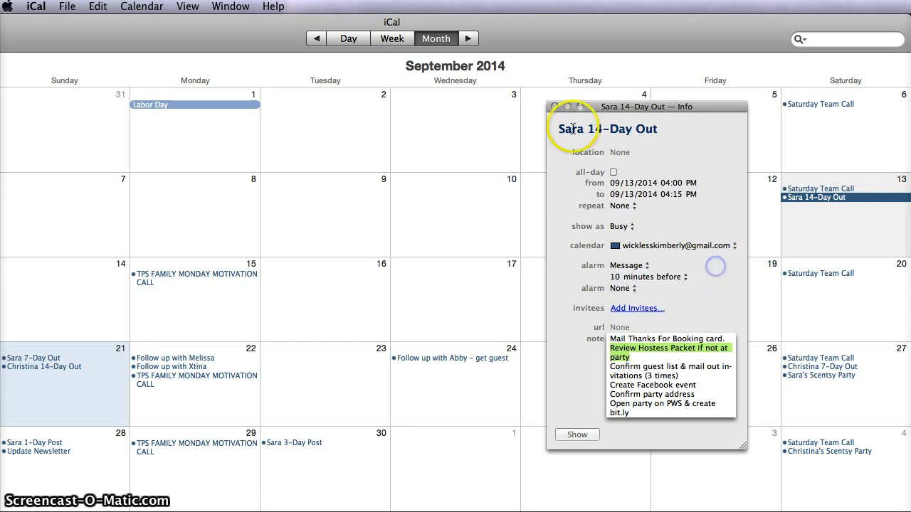
{"action": "left_click", "coordinate": [556, 106]}
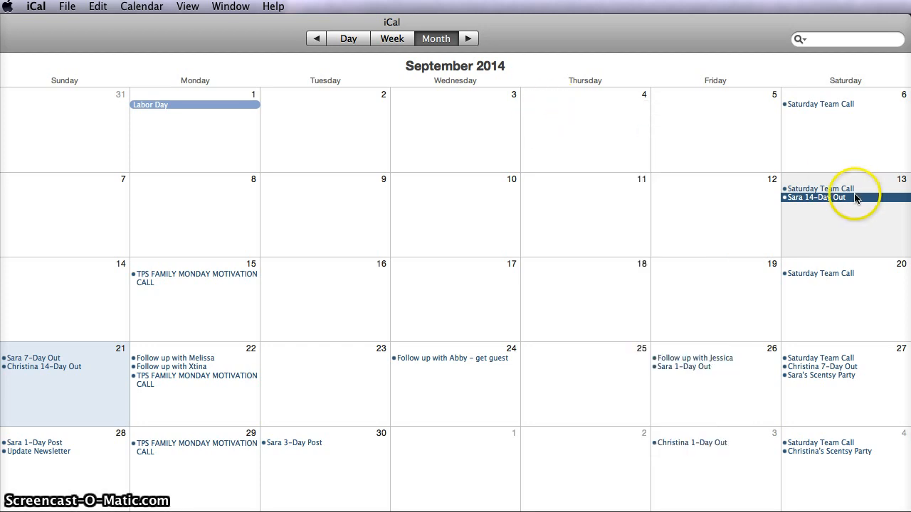
- Review the details and notes of the 7-Day Out event on September 21 and the 1-Day Out event on September 26
{"action": "double_click", "coordinate": [30, 359]}
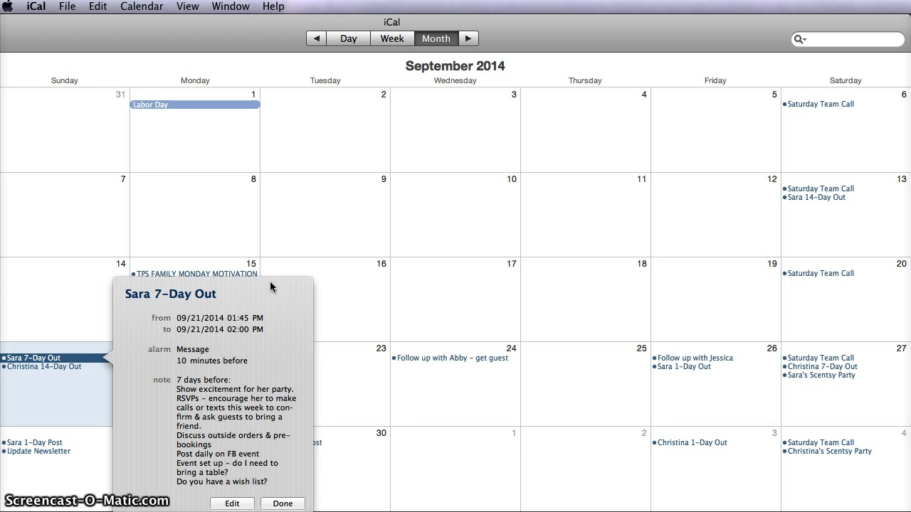
{"action": "left_click", "coordinate": [282, 504]}
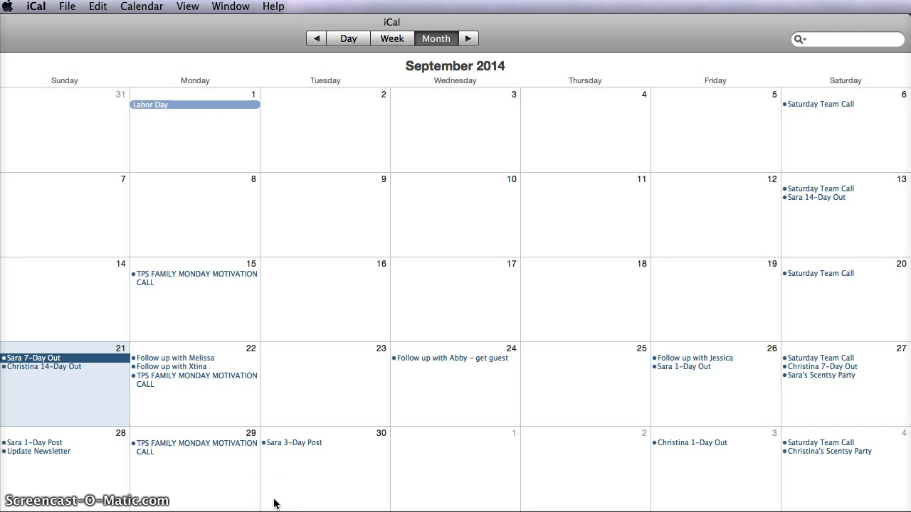
{"action": "double_click", "coordinate": [682, 367]}
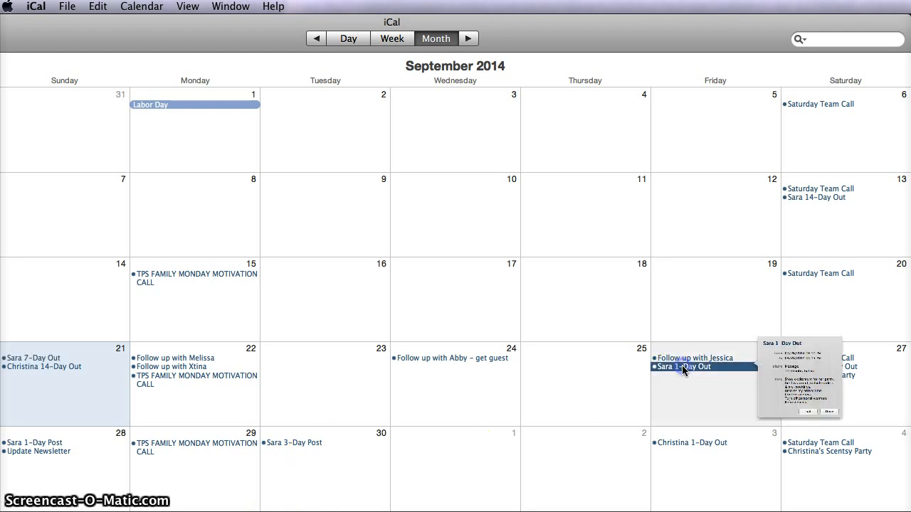
{"action": "left_click_drag", "start_coordinate": [862, 315], "coordinate": [653, 262]}
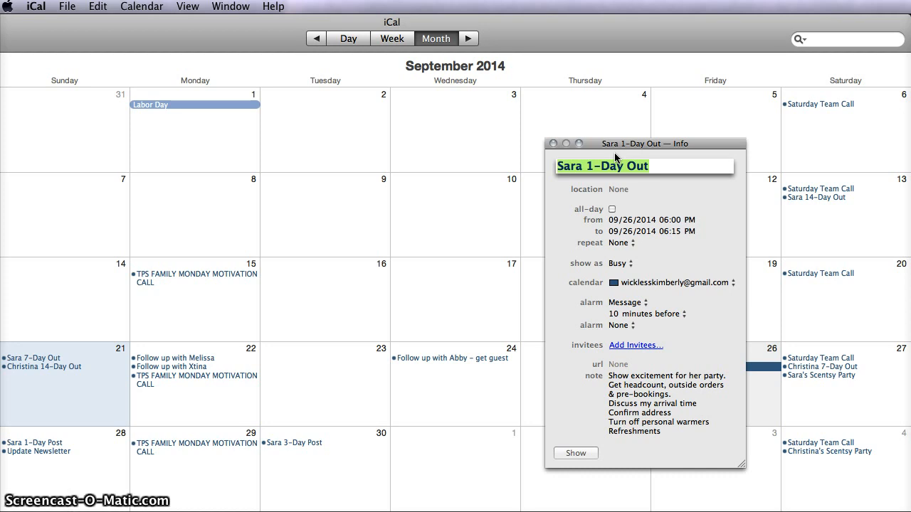
{"action": "left_click", "coordinate": [610, 163]}
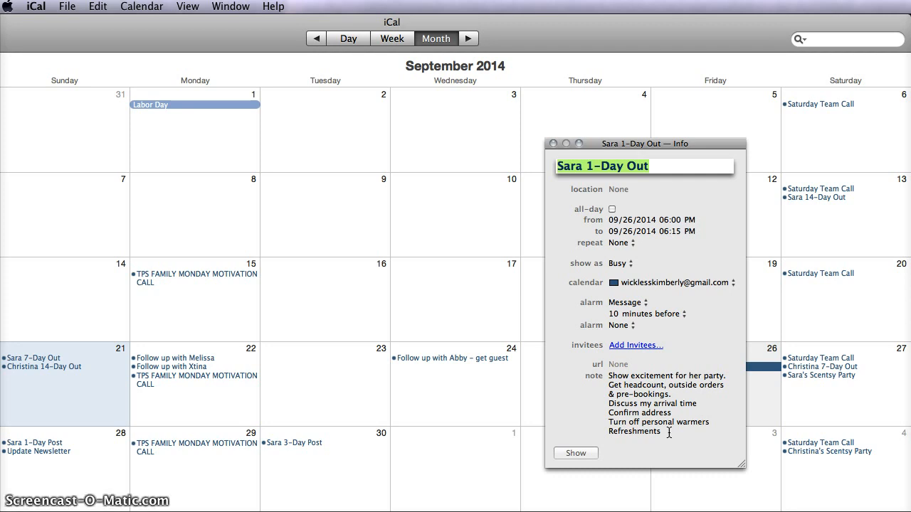
{"action": "left_click", "coordinate": [553, 144]}
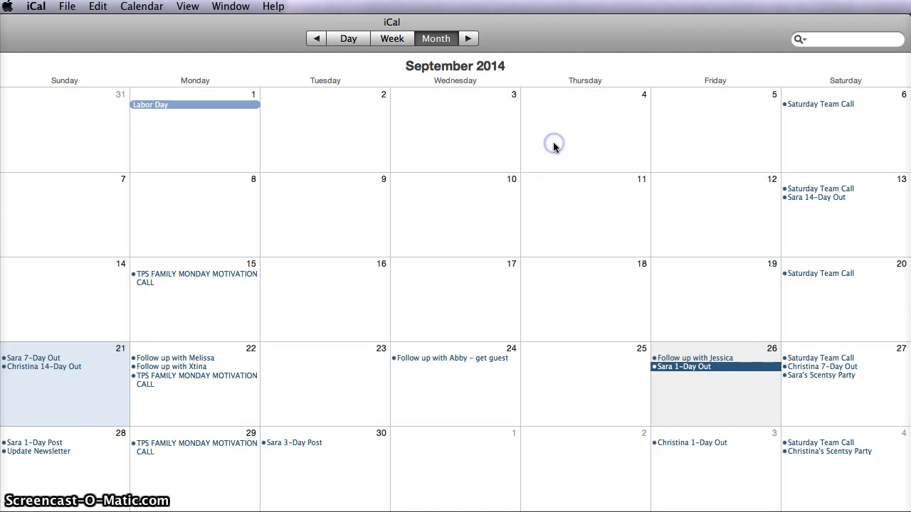
- Review the details, alarm and party-day note of the Scentsy Party event on September 27
{"action": "double_click", "coordinate": [825, 378]}
{"action": "left_click_drag", "start_coordinate": [909, 316], "coordinate": [633, 119]}
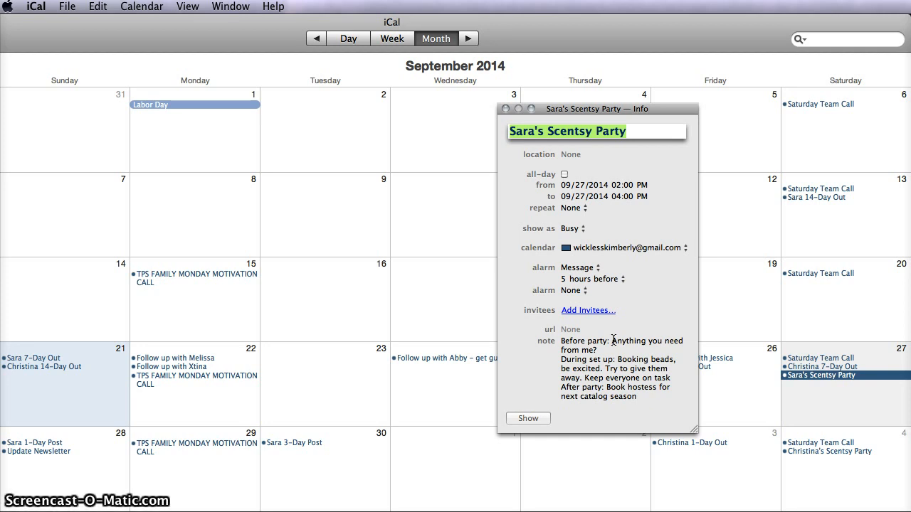
{"action": "left_click", "coordinate": [598, 398]}
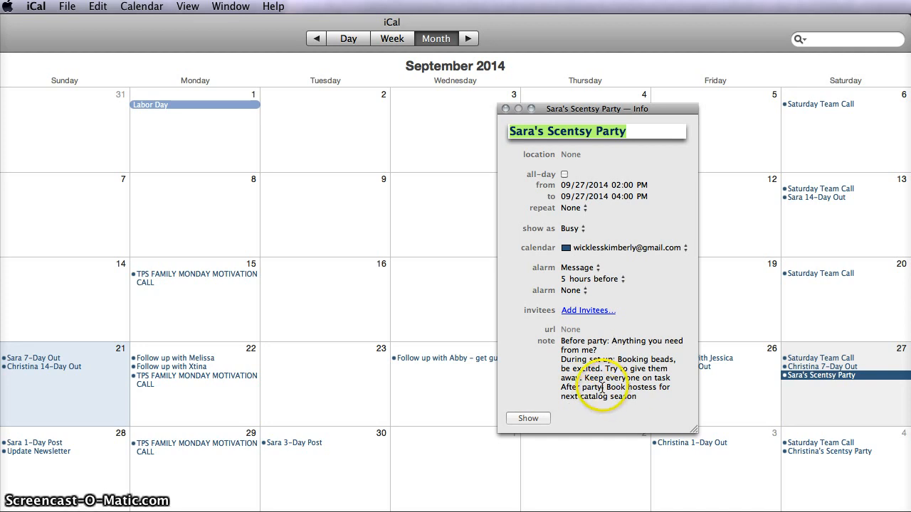
{"action": "left_click", "coordinate": [507, 108]}
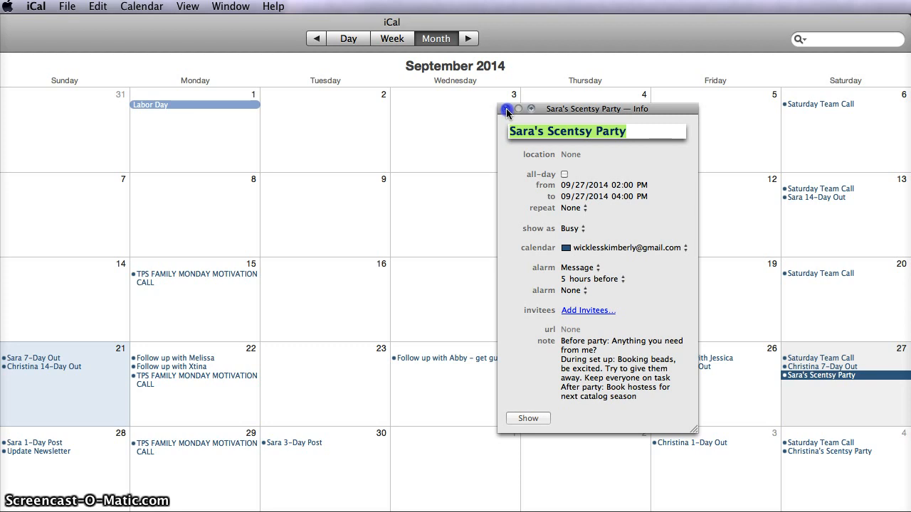
- Review the follow-up notes of the 1-Day Post event on September 28 and the 3-Day Post event on September 30
{"action": "double_click", "coordinate": [27, 443]}
{"action": "left_click_drag", "start_coordinate": [247, 391], "coordinate": [315, 107]}
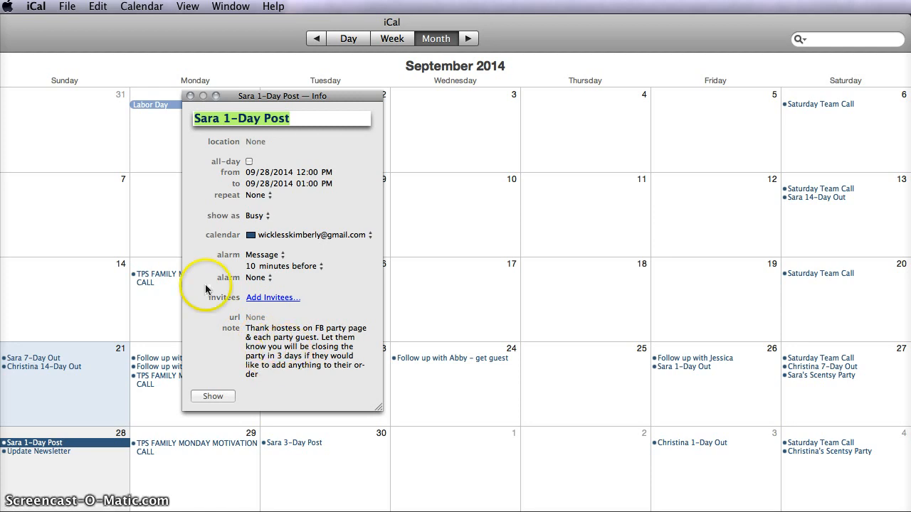
{"action": "left_click", "coordinate": [190, 95]}
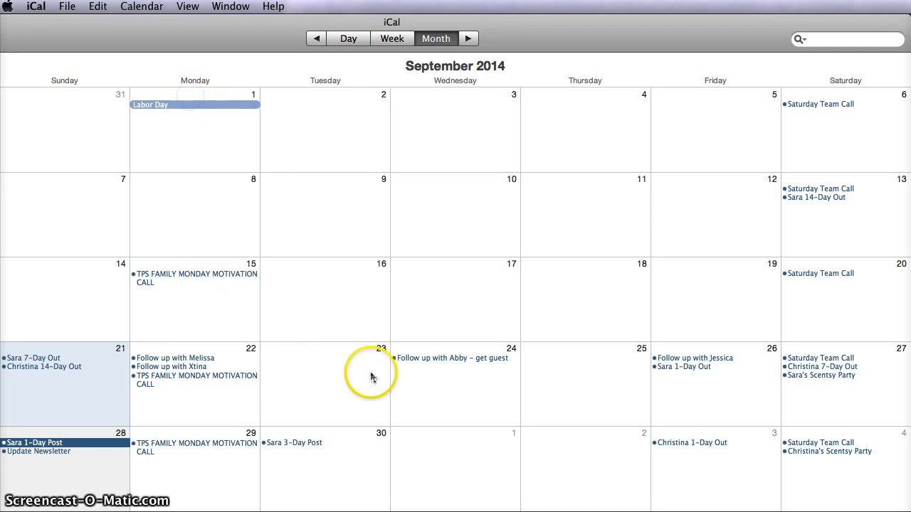
{"action": "left_click", "coordinate": [287, 444]}
{"action": "double_click", "coordinate": [287, 443]}
{"action": "left_click_drag", "start_coordinate": [504, 403], "coordinate": [462, 245]}
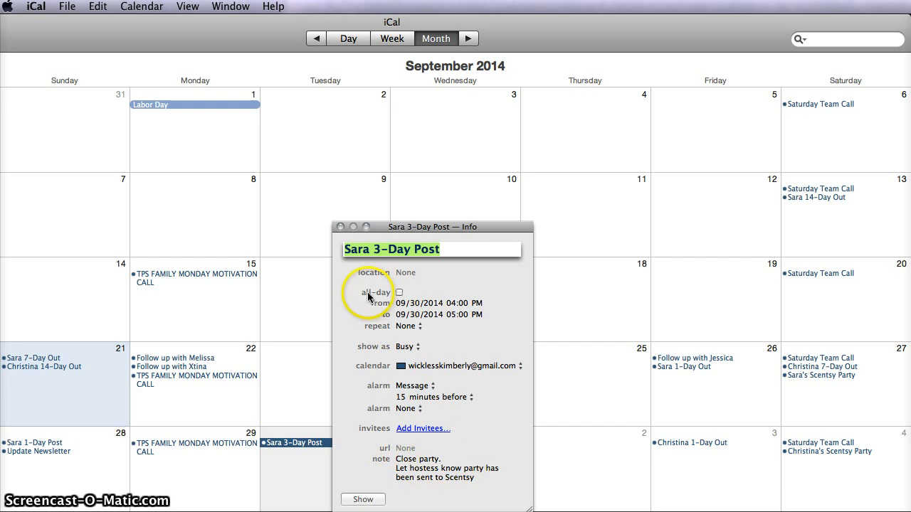
{"action": "left_click", "coordinate": [340, 228]}
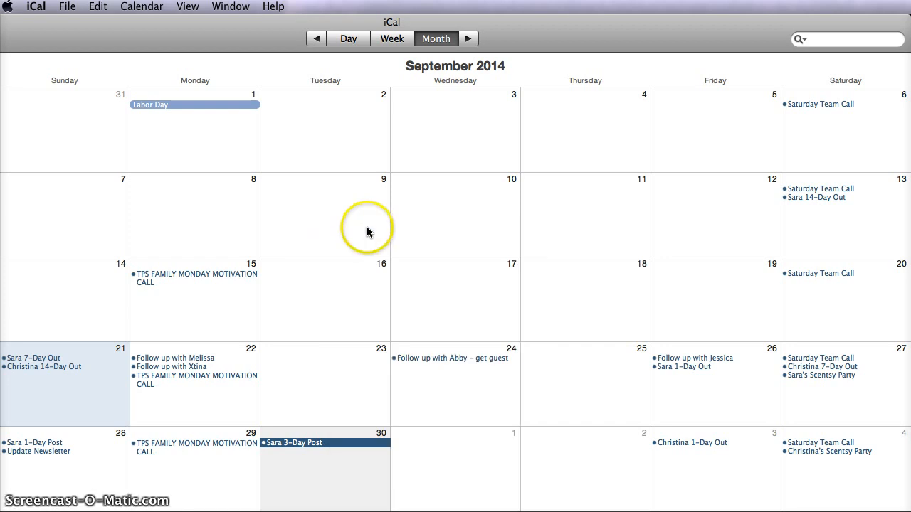
- Show October 2014 and review the note of the 30-Day Post event on October 27
{"action": "left_click", "coordinate": [469, 39]}
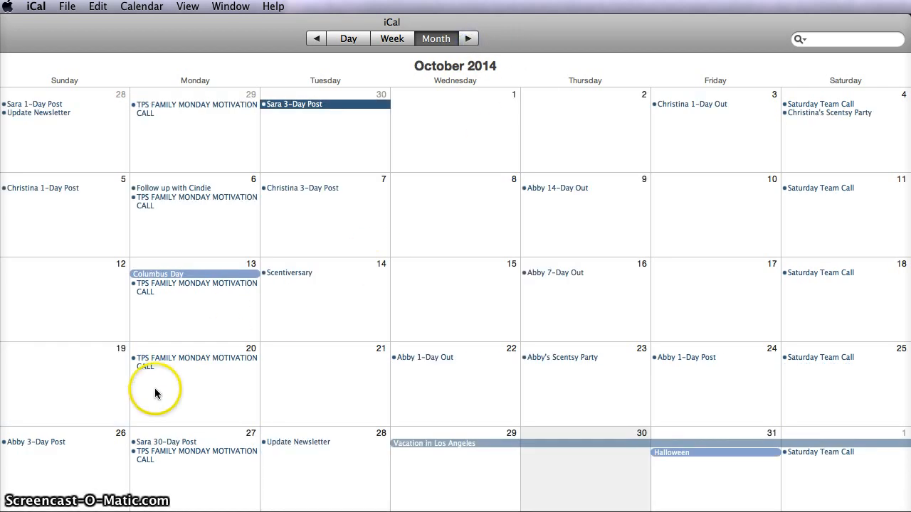
{"action": "double_click", "coordinate": [172, 442]}
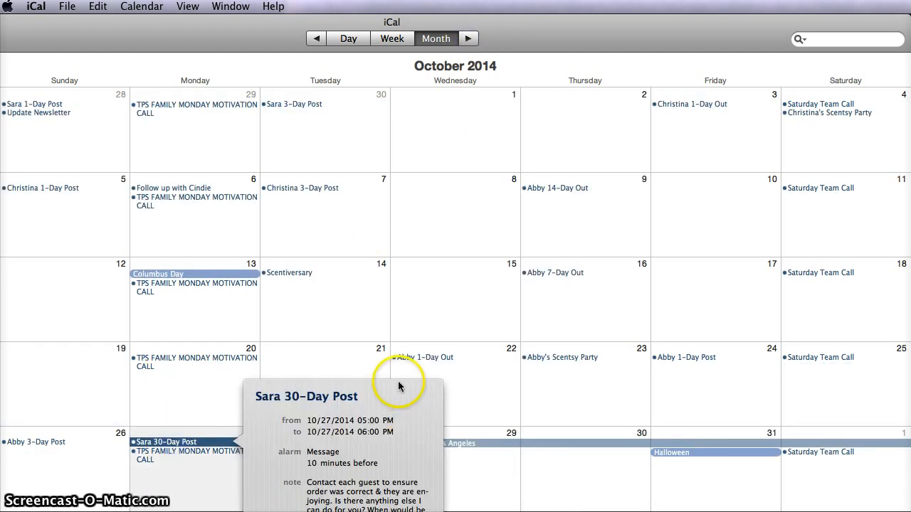
{"action": "left_click_drag", "start_coordinate": [398, 381], "coordinate": [387, 183]}
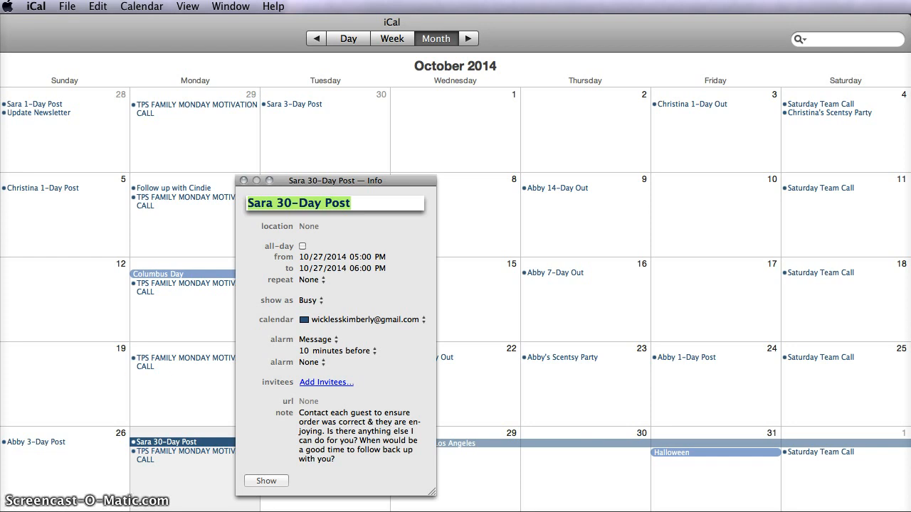
{"action": "left_click", "coordinate": [245, 180]}
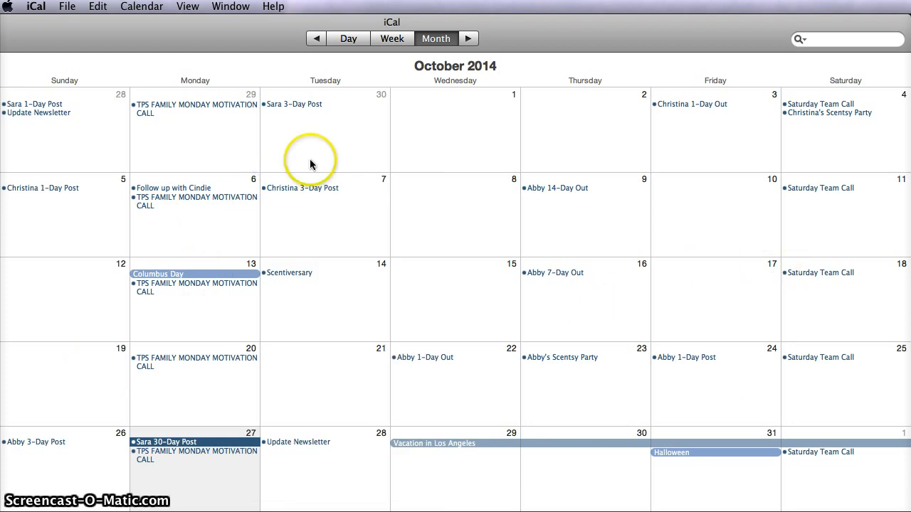